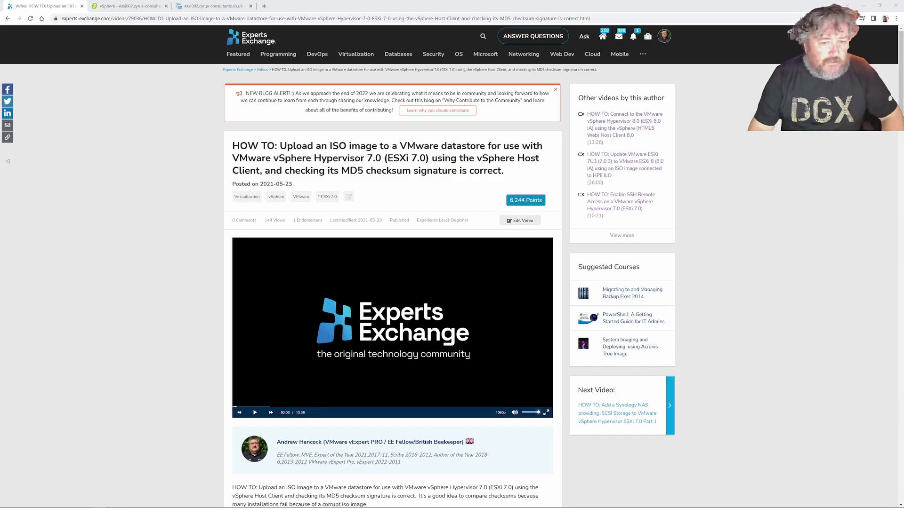
- Review the ISO hashes in checkmd5.md5 and the MD5 & SHA Checksum Utility's file selection, then close both programs
left_click(193, 503)
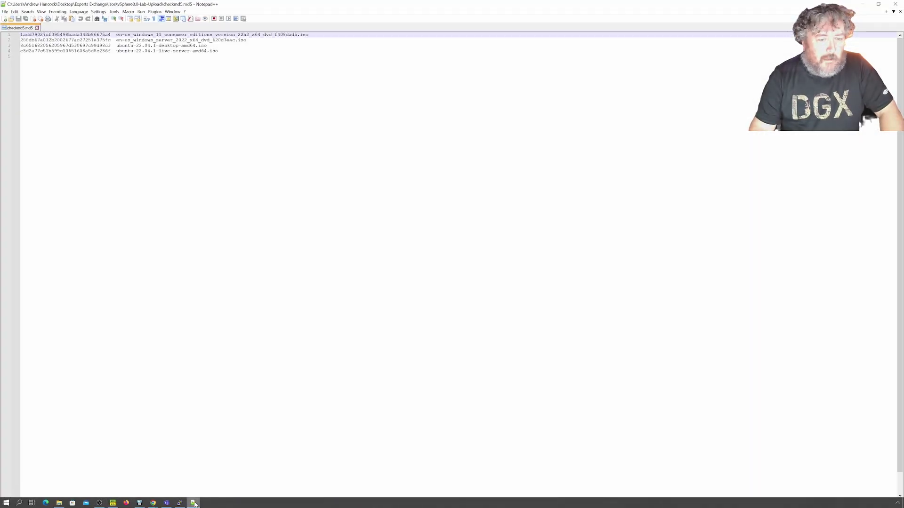
left_click(113, 504)
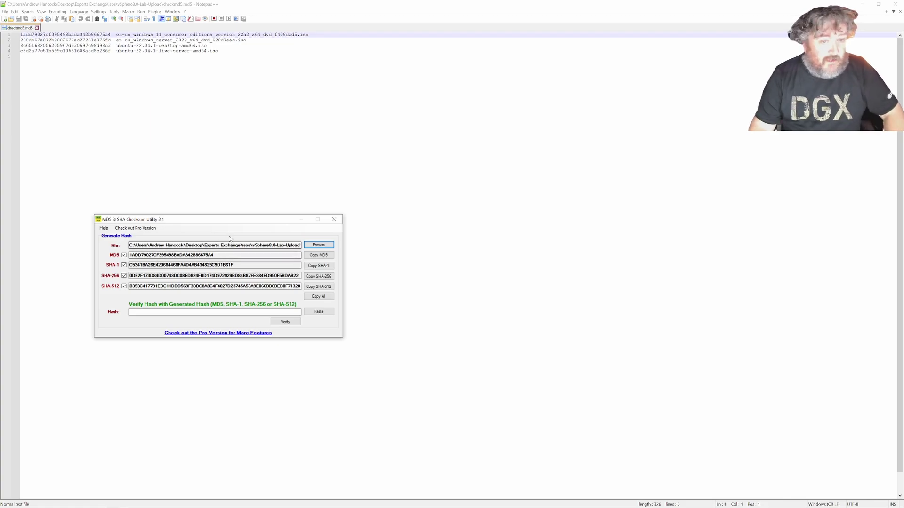
left_click(322, 245)
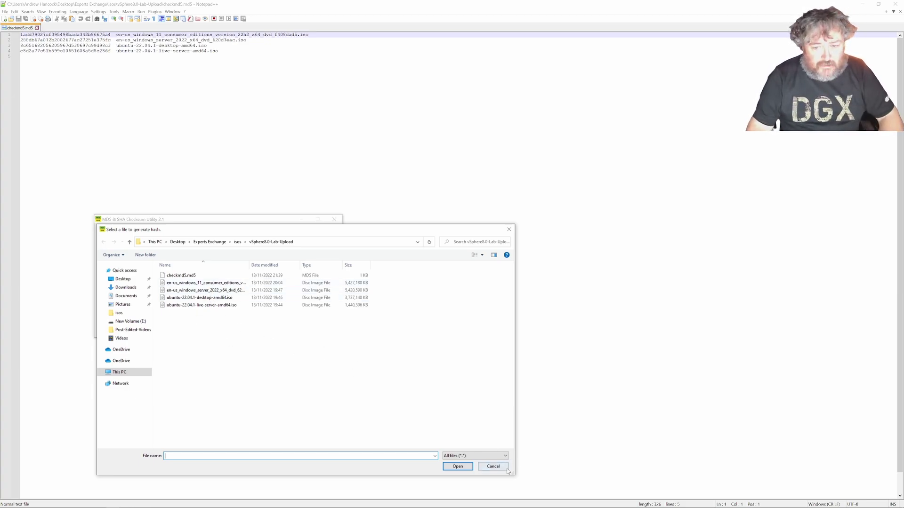
left_click(486, 466)
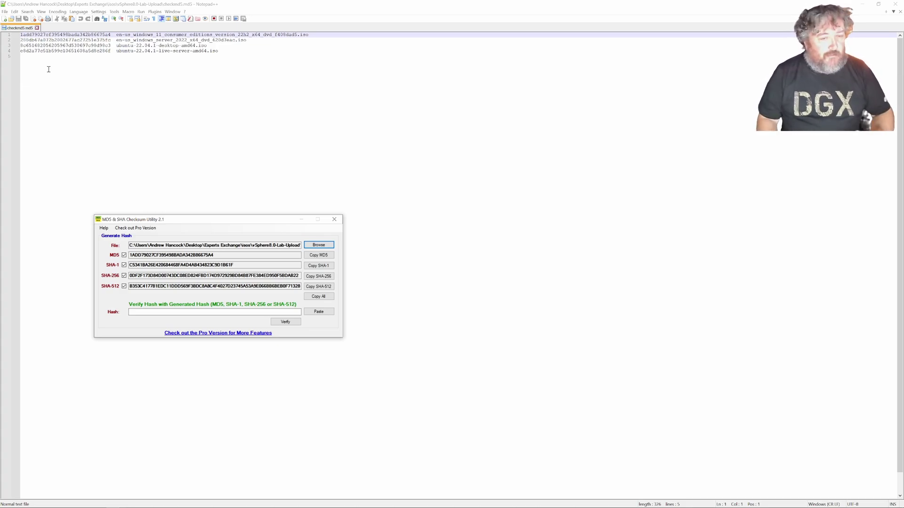
left_click(334, 220)
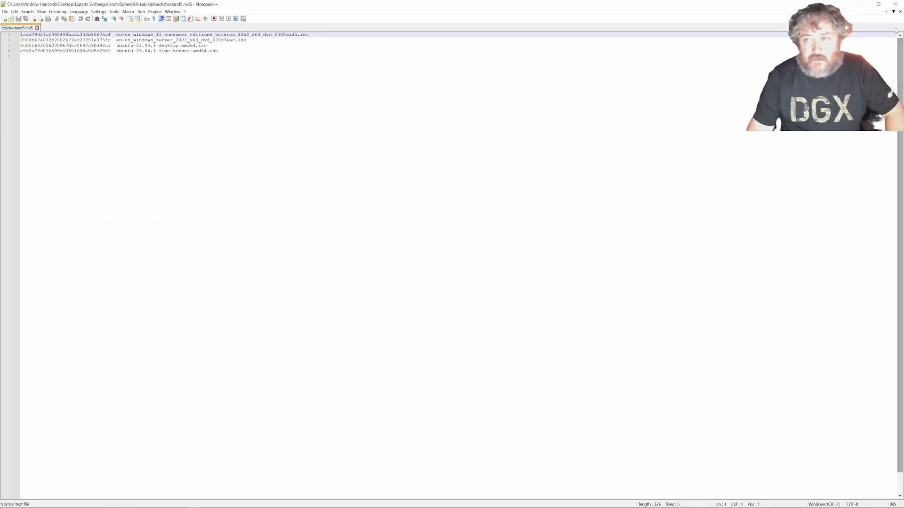
left_click(896, 4)
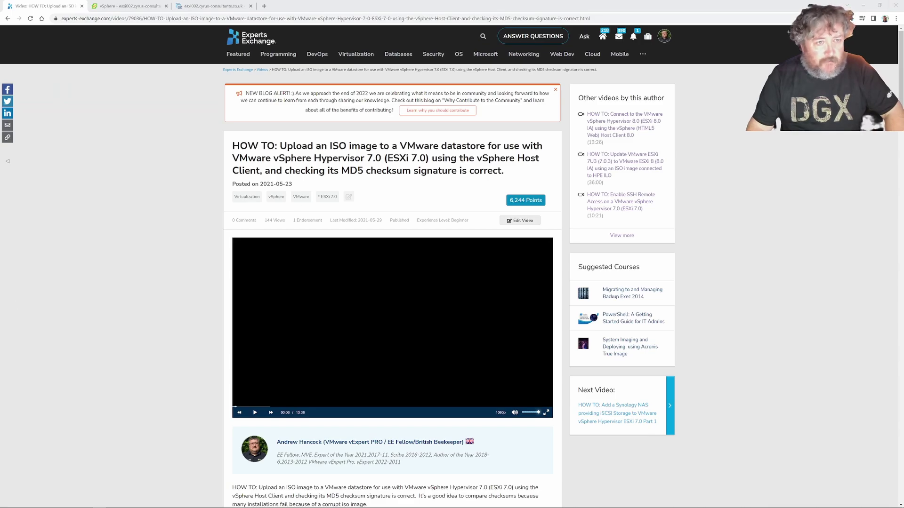
- In the ESXi Host Client, browse the esxi002_local_vmfs6 datastore and select its isos folder
left_click(202, 6)
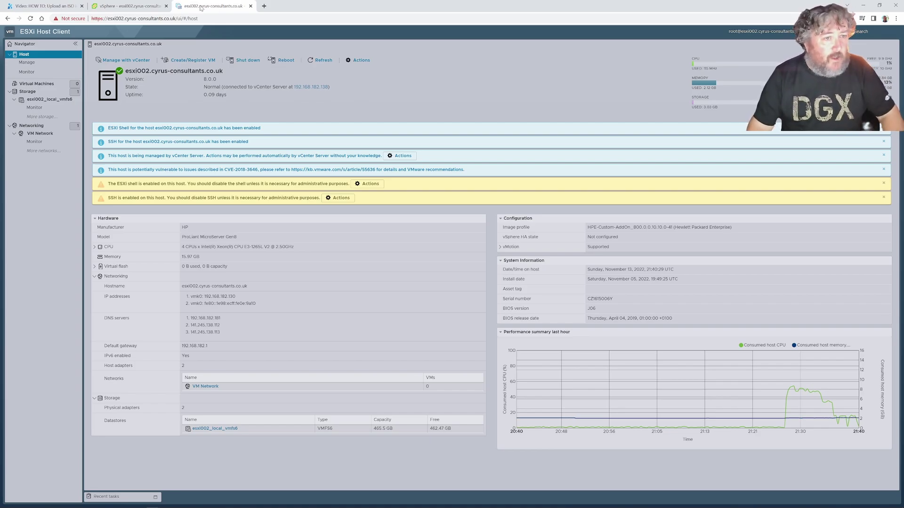
left_click(50, 102)
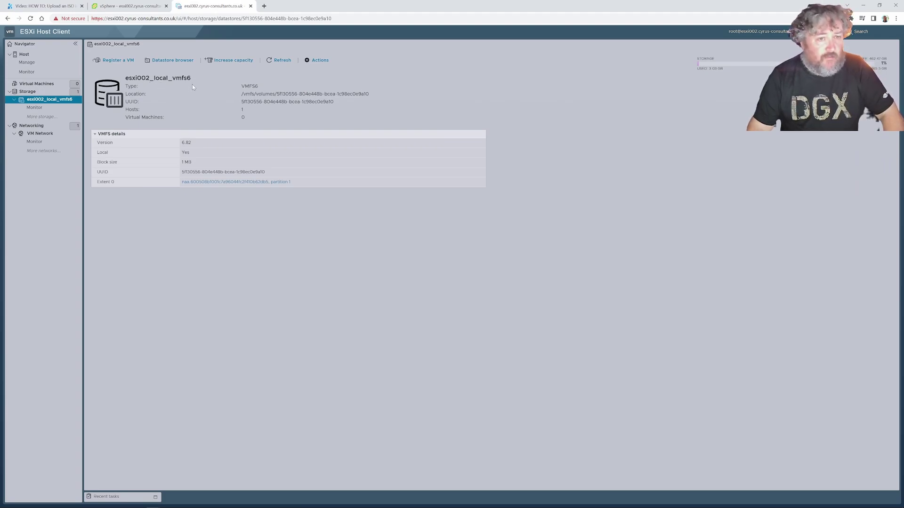
left_click(172, 60)
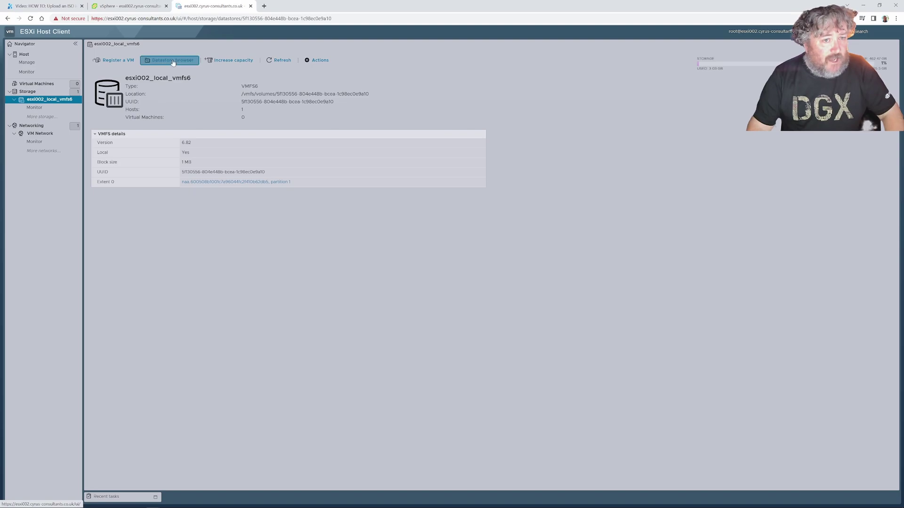
left_click(172, 237)
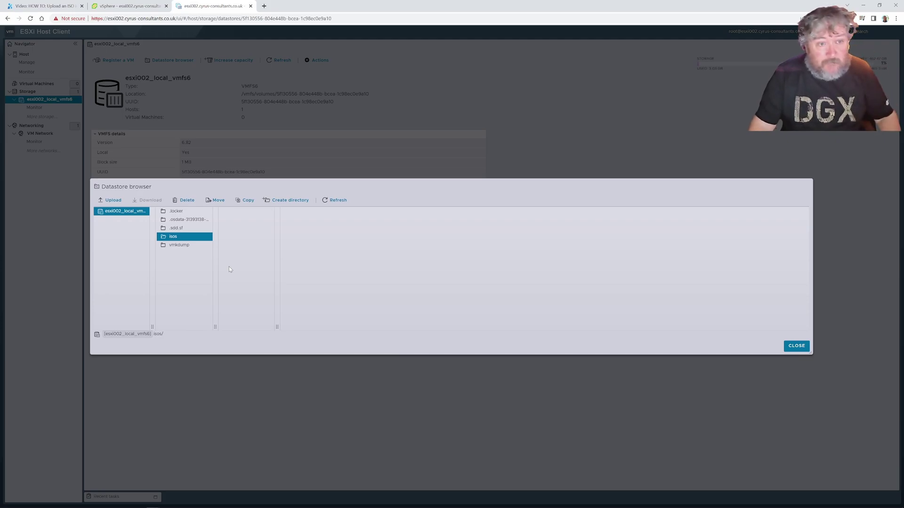
- Upload the Windows 11 22H2 consumer editions ISO from the vSphere8.0-Lab-Upload folder to the datastore's isos folder
left_click(106, 202)
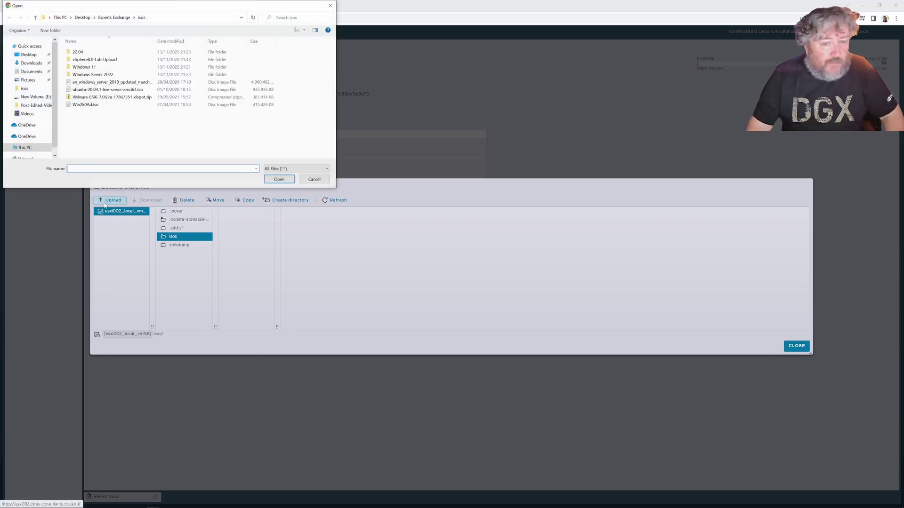
double_click(99, 60)
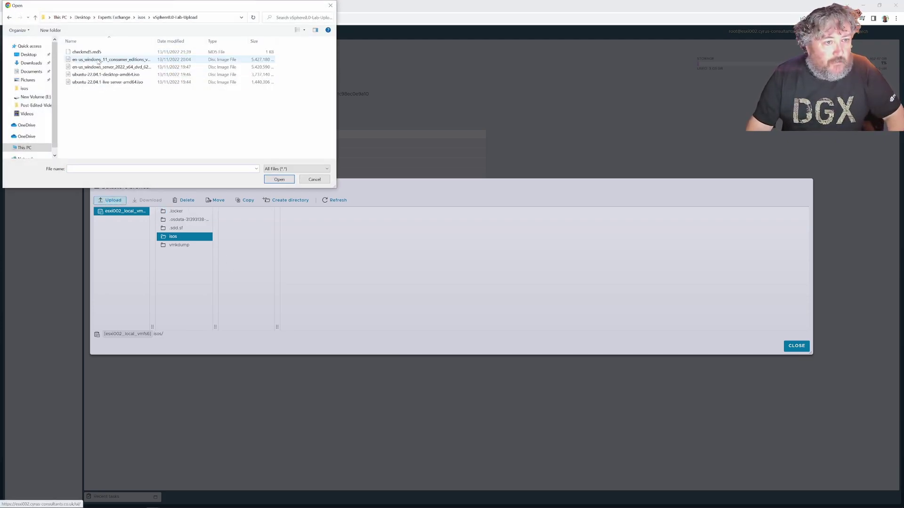
left_click(115, 61)
left_click(126, 67)
left_click(124, 60)
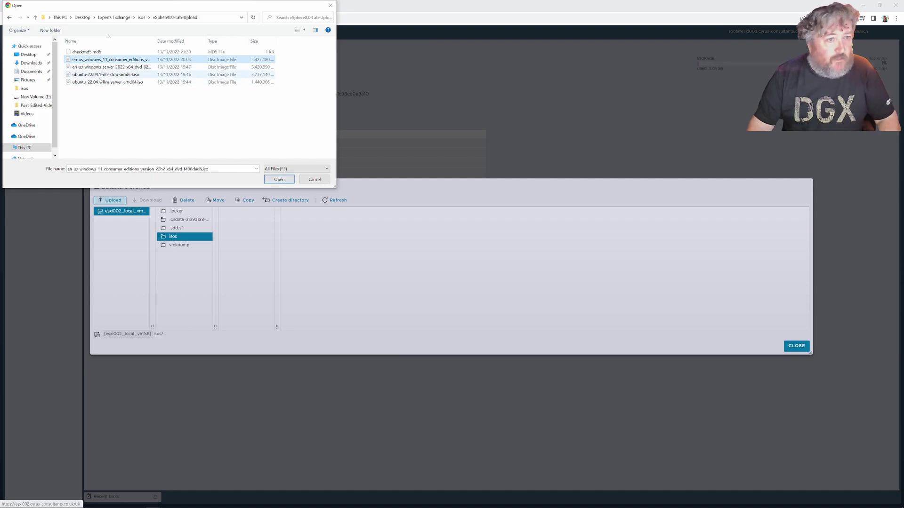
left_click(284, 181)
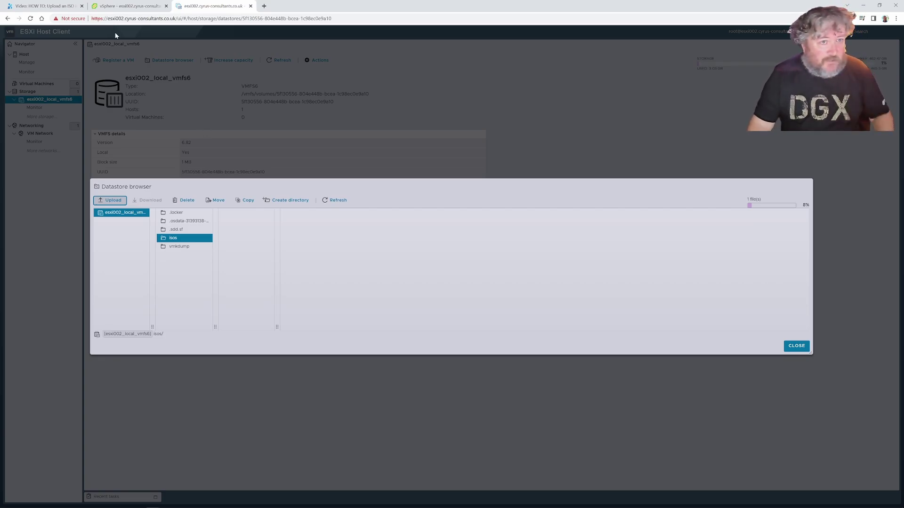
- Switch to the vSphere Client and browse the files in the isos folder of esxi002_local_vmfs6
left_click(121, 10)
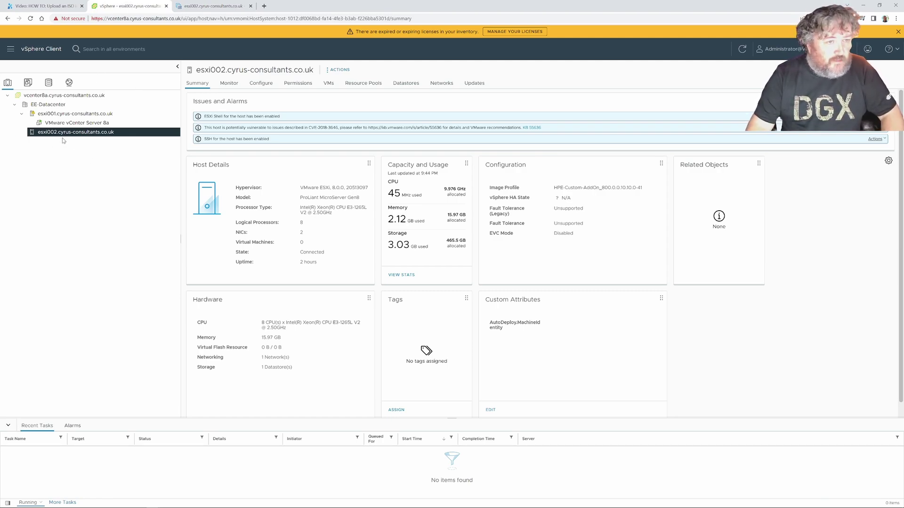
left_click(408, 89)
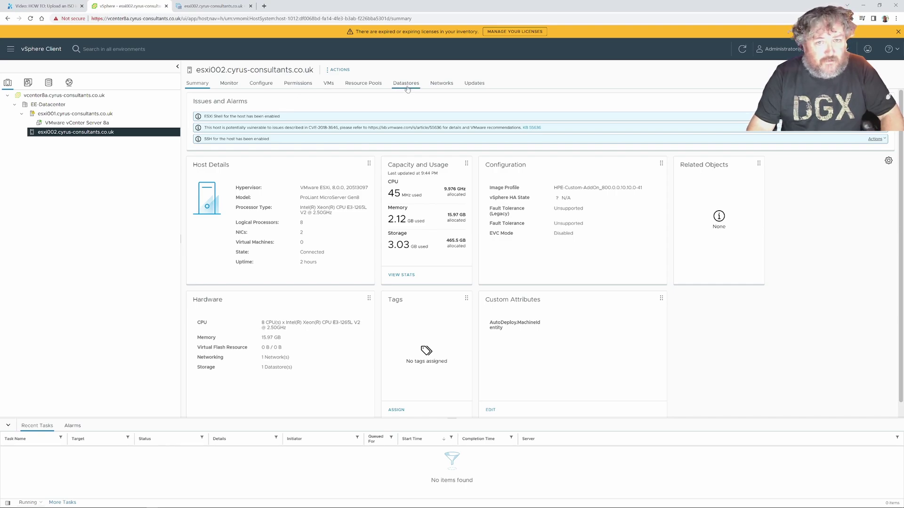
left_click(240, 124)
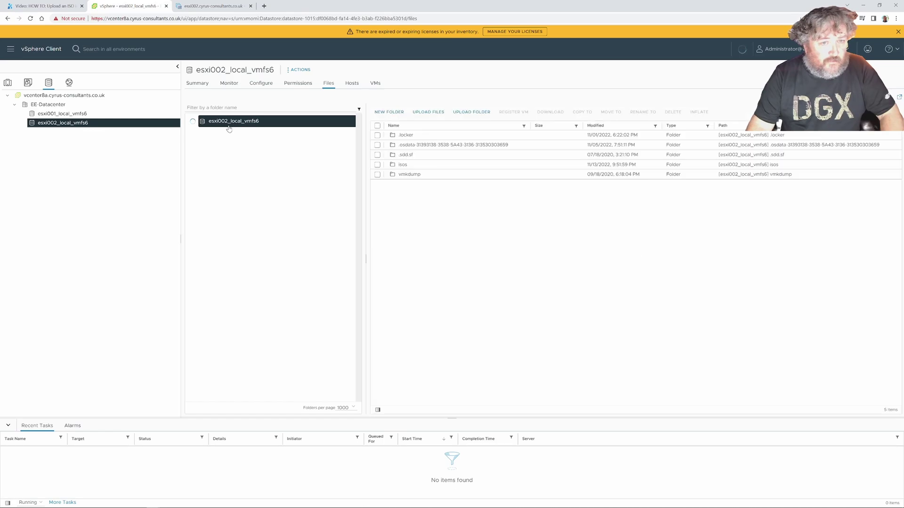
left_click(231, 170)
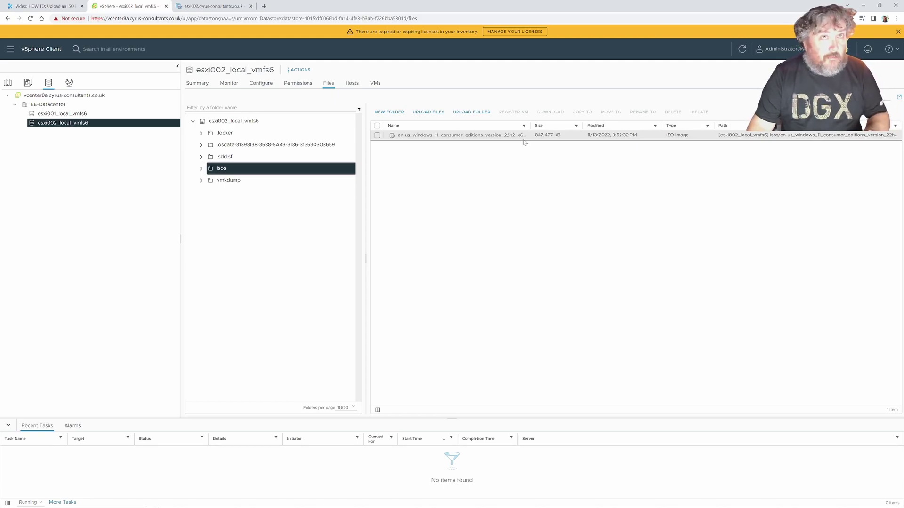
left_click(300, 70)
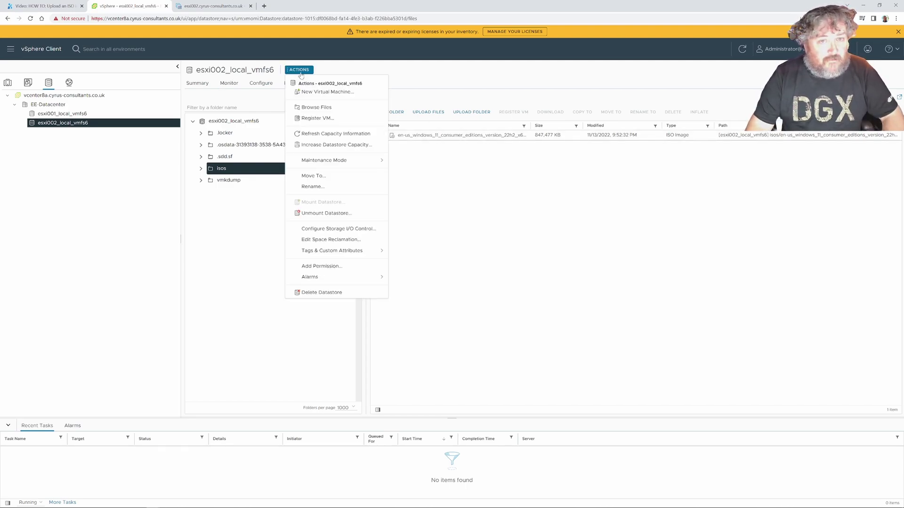
left_click(330, 108)
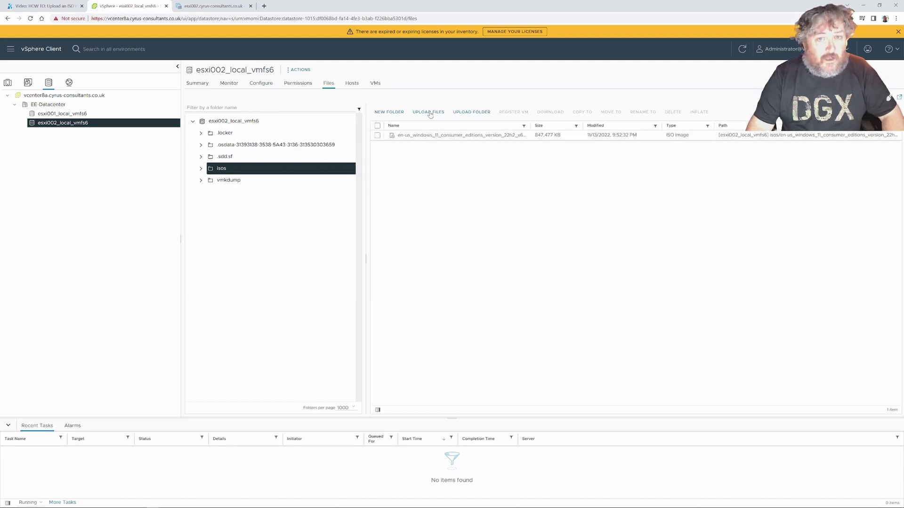
- Upload the Windows Server 2022, Ubuntu 22.04.1 desktop and live-server ISOs to isos, and check the Windows 11 upload's progress in the ESXi Host Client
left_click(429, 112)
left_click(113, 71)
left_click(110, 75, "ctrl")
left_click(108, 83, "ctrl")
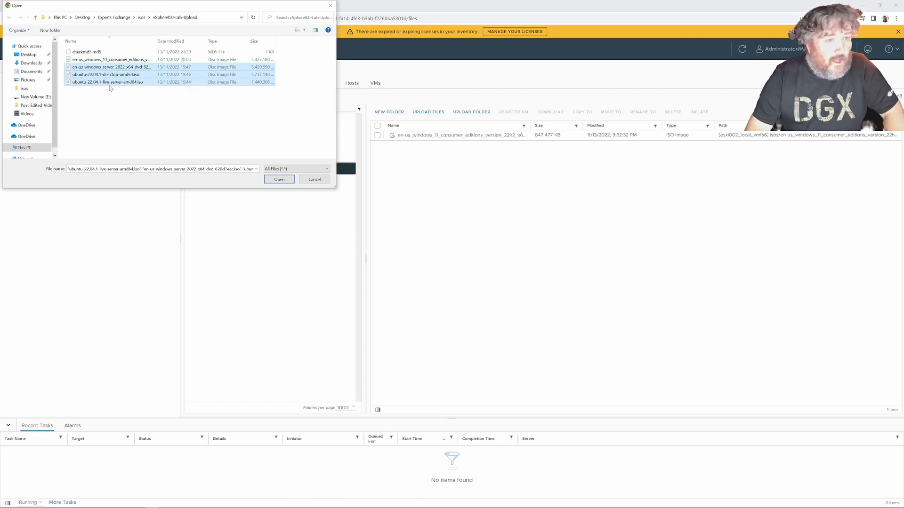
left_click(280, 180)
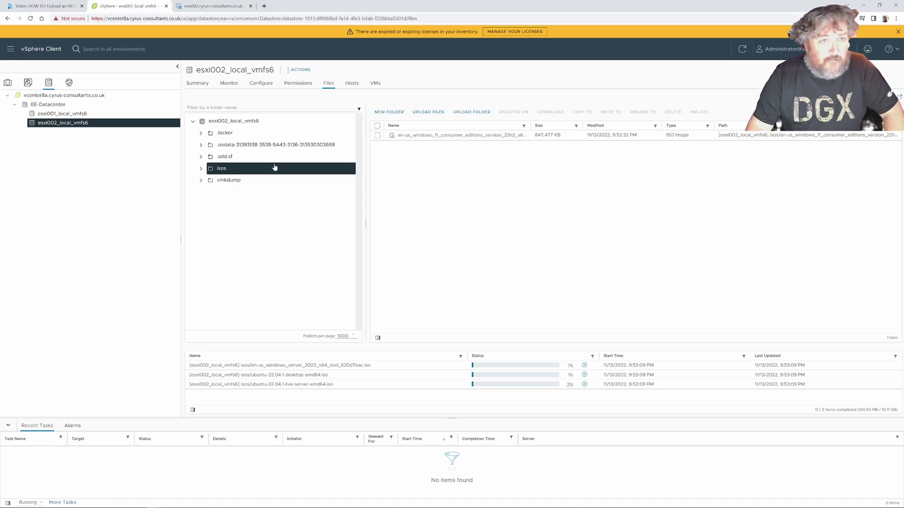
left_click(218, 9)
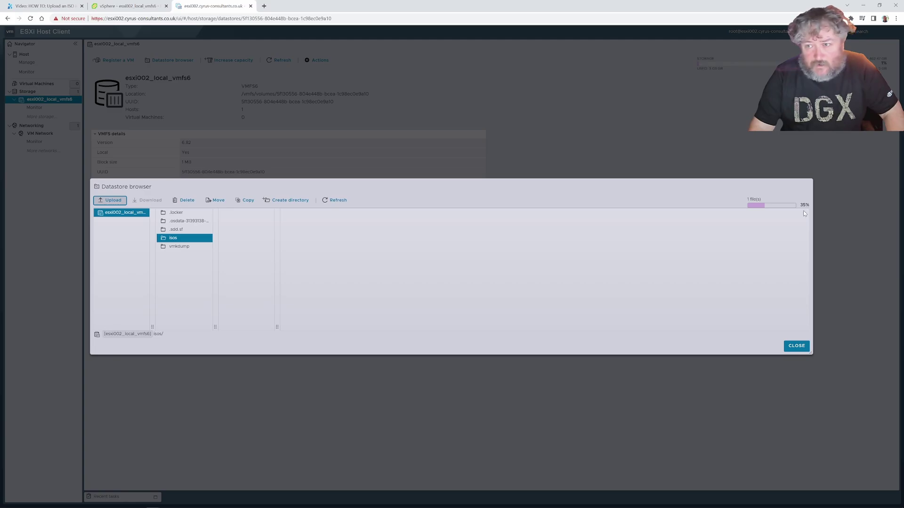
left_click(126, 10)
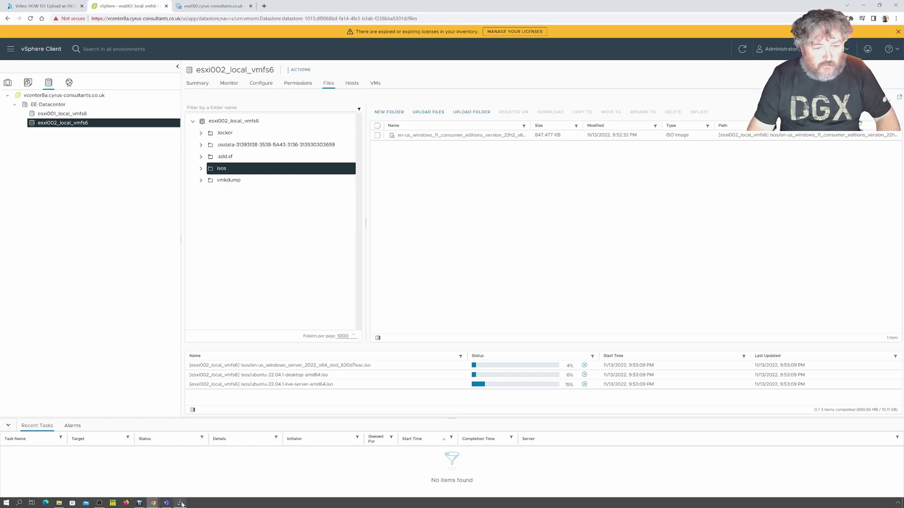
- Switch to the PuTTY session on esxi002 and change to the esxi002_local_vmfs6 directory under /vmfs/volumes
left_click(182, 504)
left_click_drag(324, 82, 298, 62)
type("cd /vmfs/vo")
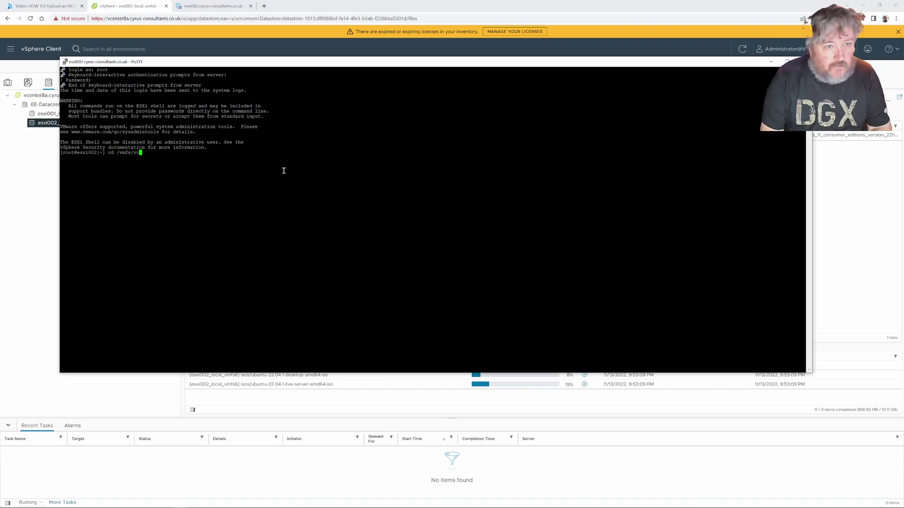
type("lumes")
key("Return")
type("cd")
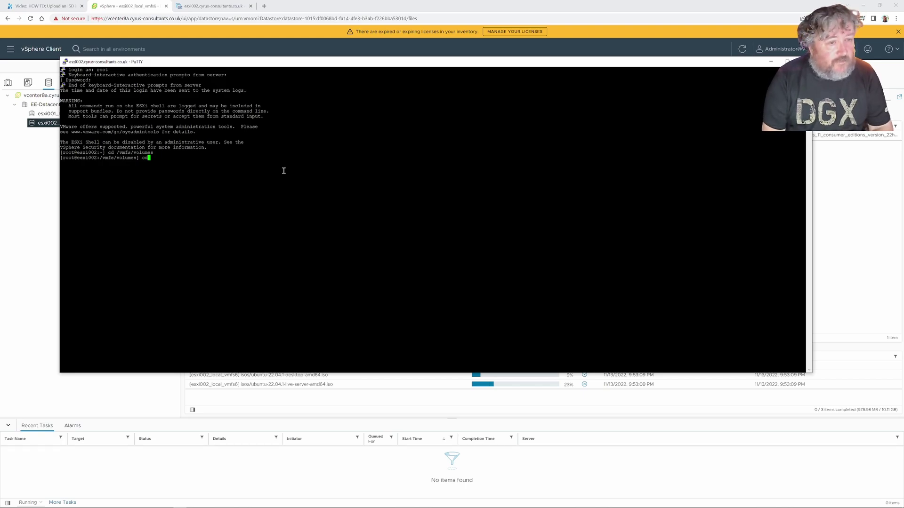
type(" esx")
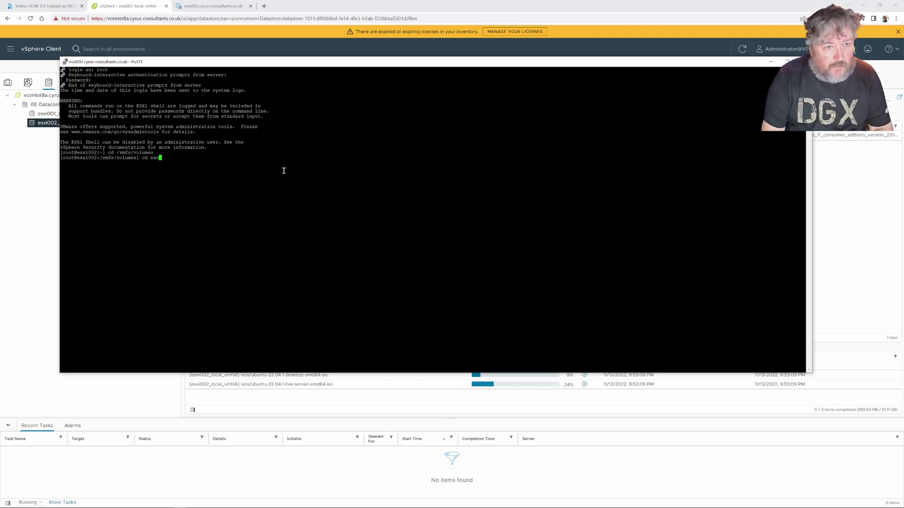
key("Tab")
key("Return")
- Change to the isos directory and list its contents with ls -al
type("cd isos")
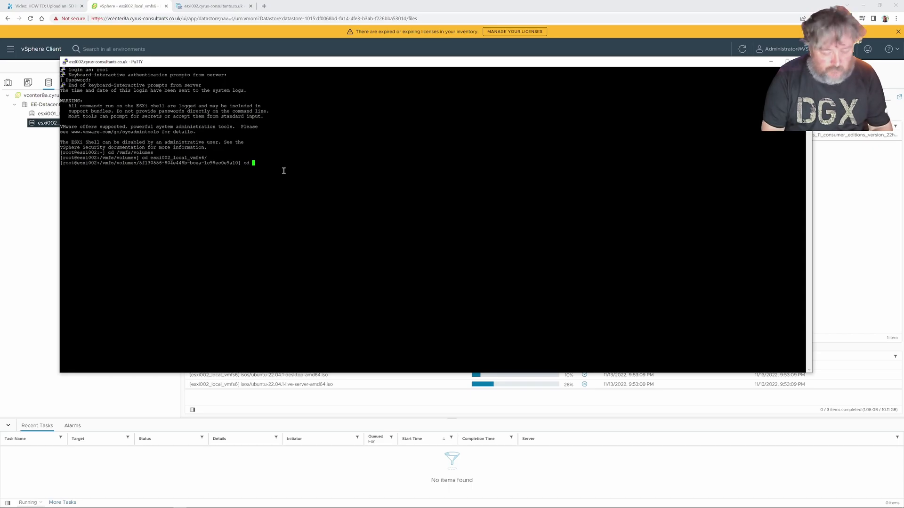
key("Return")
type("ls -al")
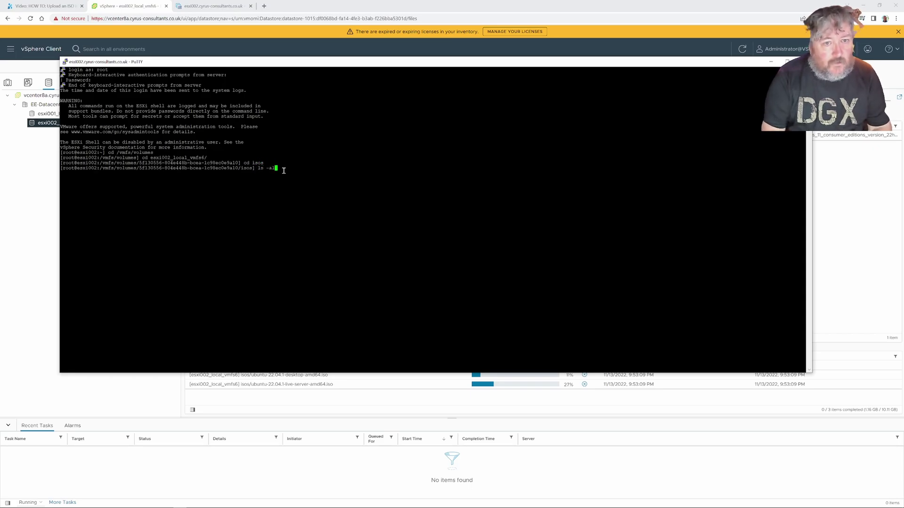
key("Return")
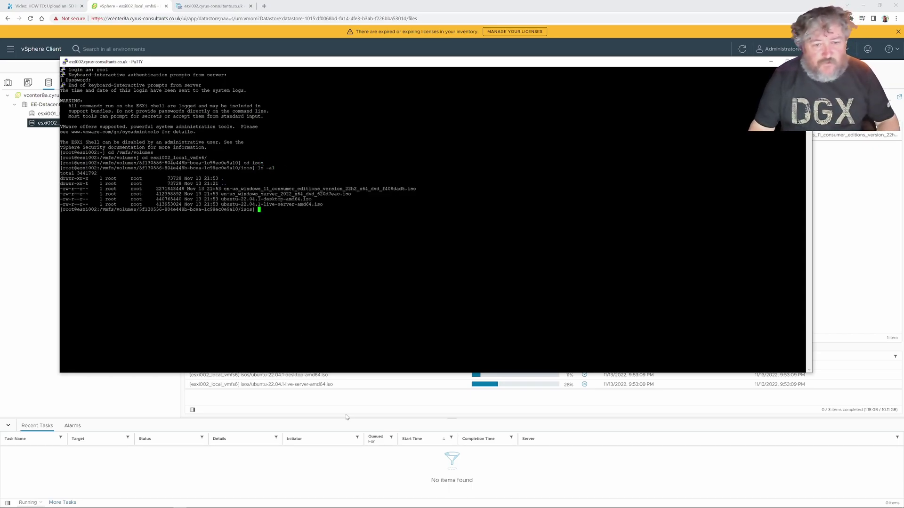
- Return to the vSphere Client and upload checkmd5.md5 to the datastore's isos folder
left_click(369, 407)
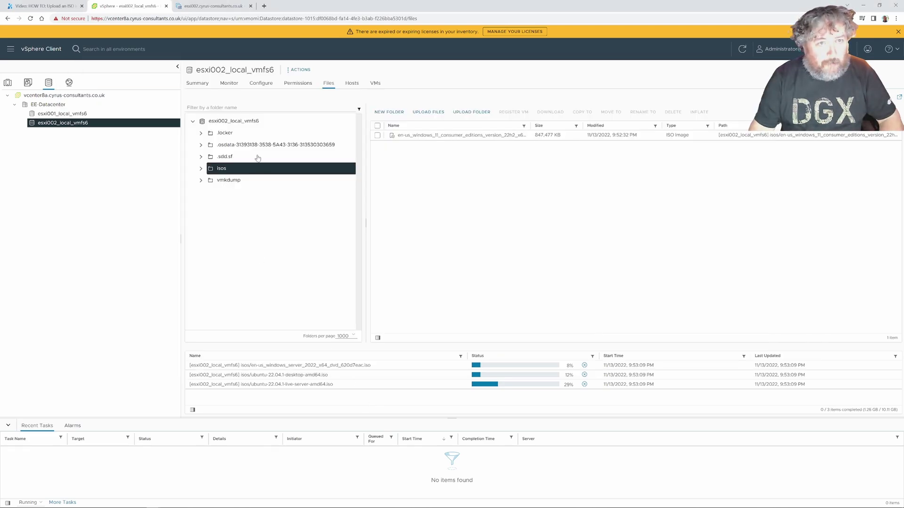
left_click(437, 113)
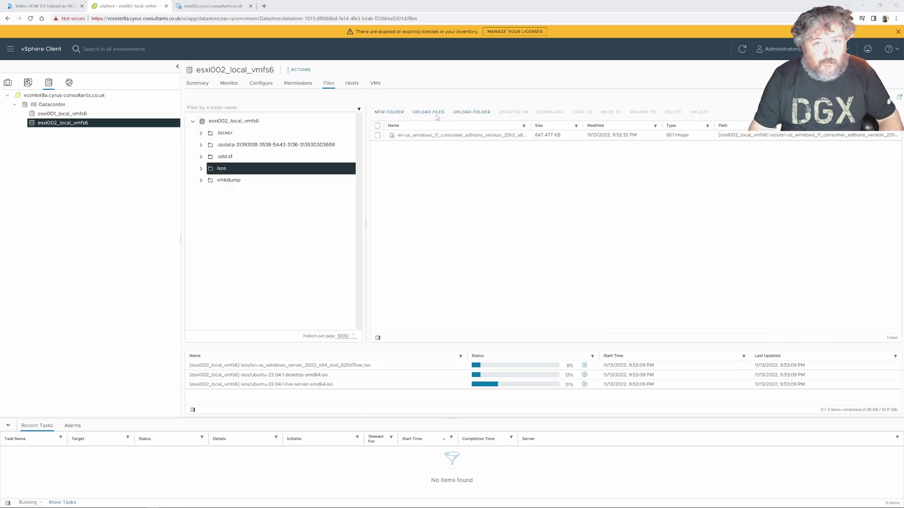
left_click(74, 53)
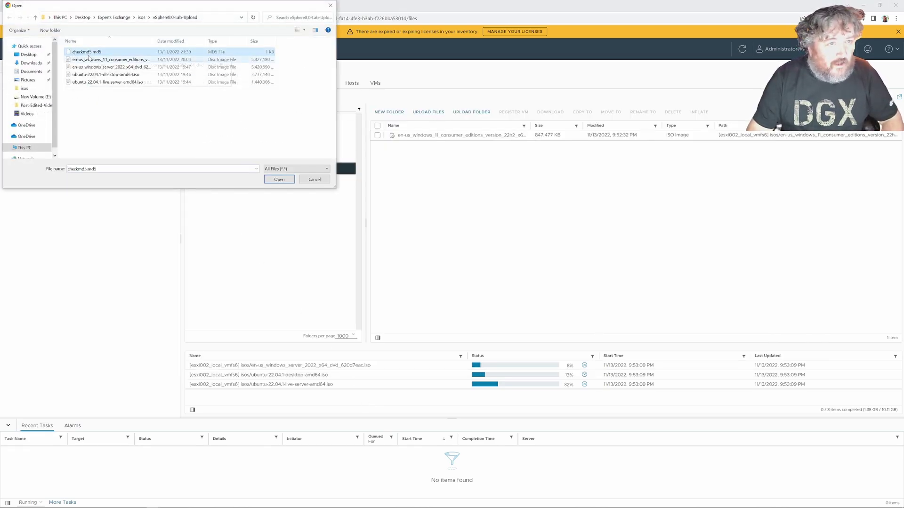
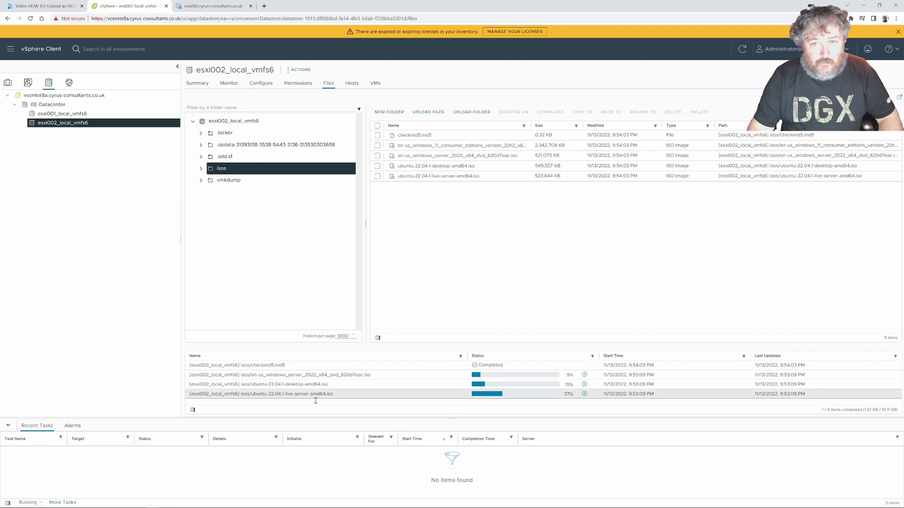
- Switch to the PuTTY session on esxi002 and display the contents of checkmd5.md5 with cat
left_click(181, 503)
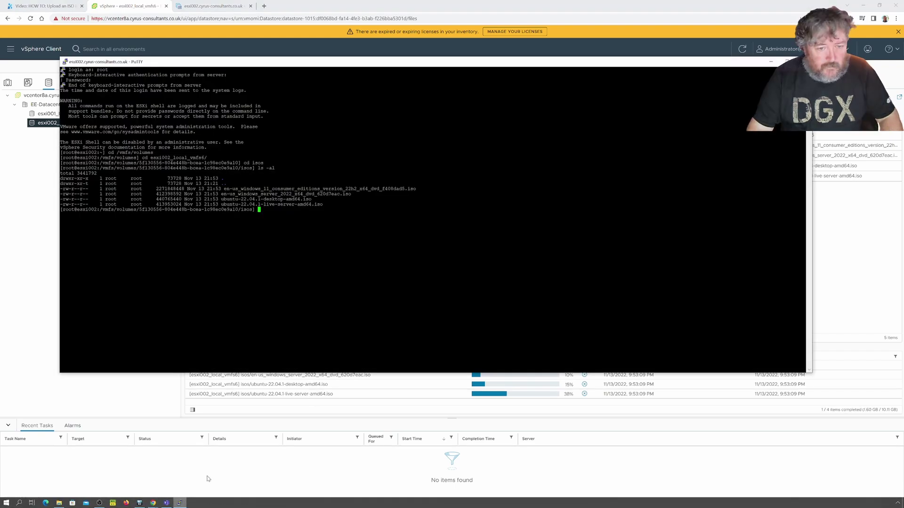
type("cat checkmd5.md5")
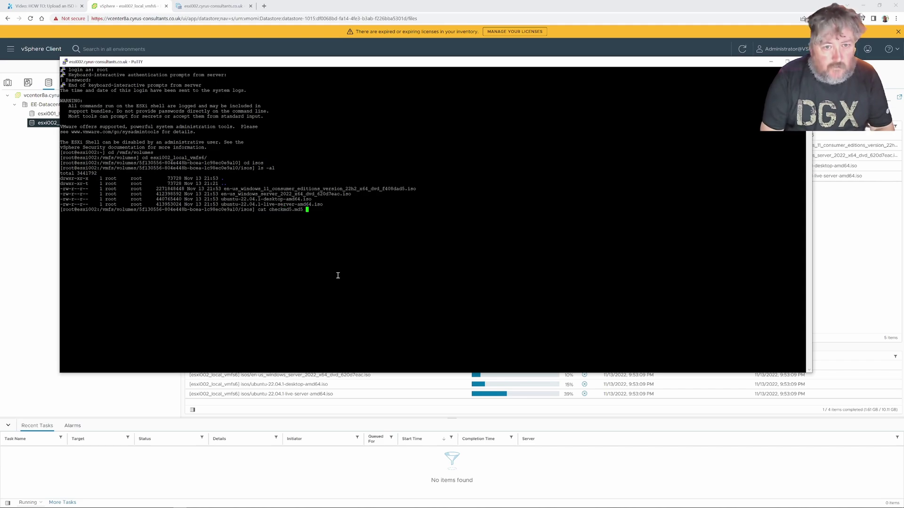
key("Return")
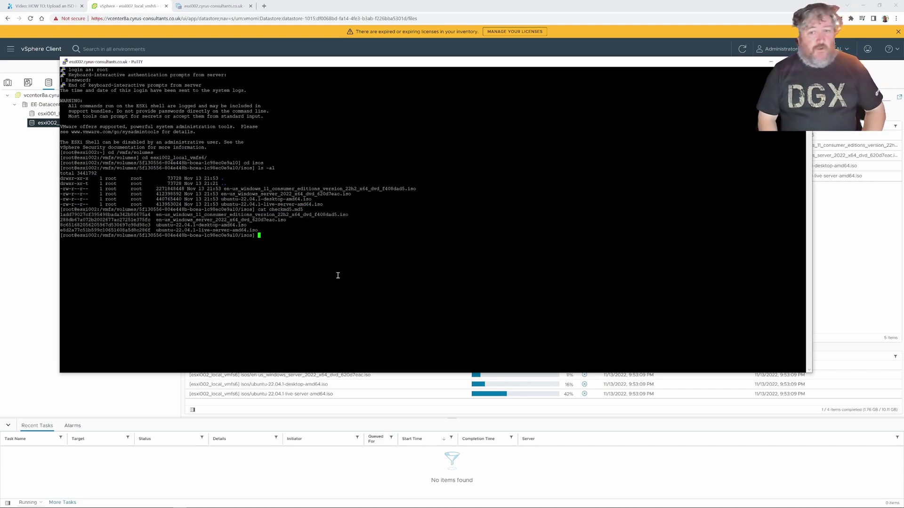
- Reposition the PuTTY window and enter md5sum -c checkmd5.md5 at the prompt without running it
left_click_drag(367, 66, 367, 37)
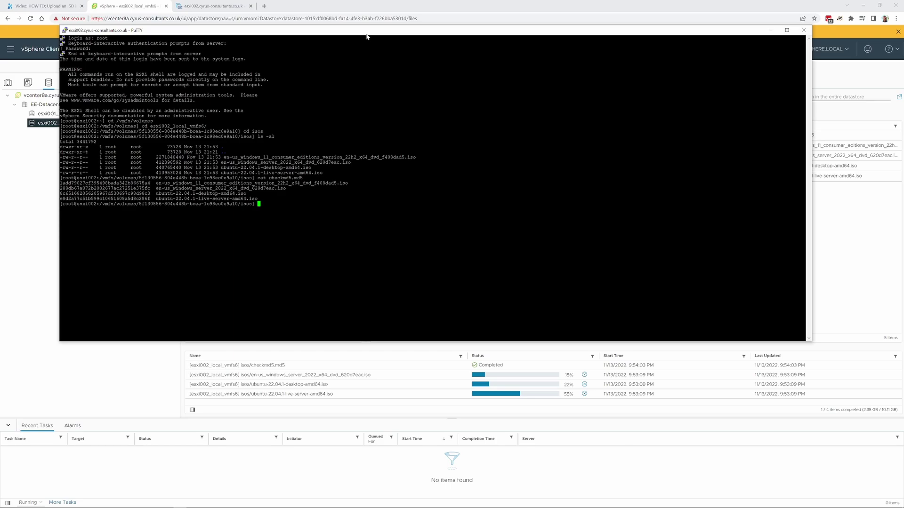
type("md5sum -c checkmd5.md5")
left_click_drag(367, 34, 398, 43)
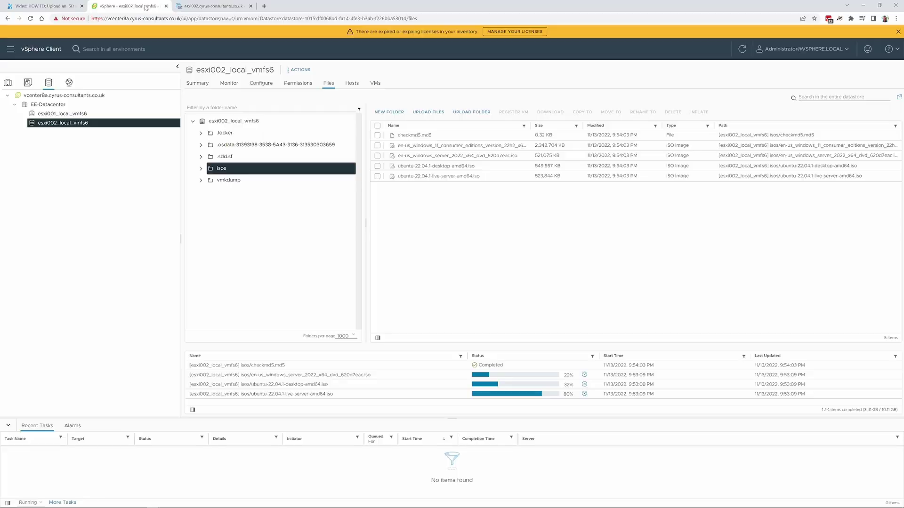
- Check the progress of the remaining ISO uploads in the vSphere Client, alternating with the PuTTY session
left_click(181, 503)
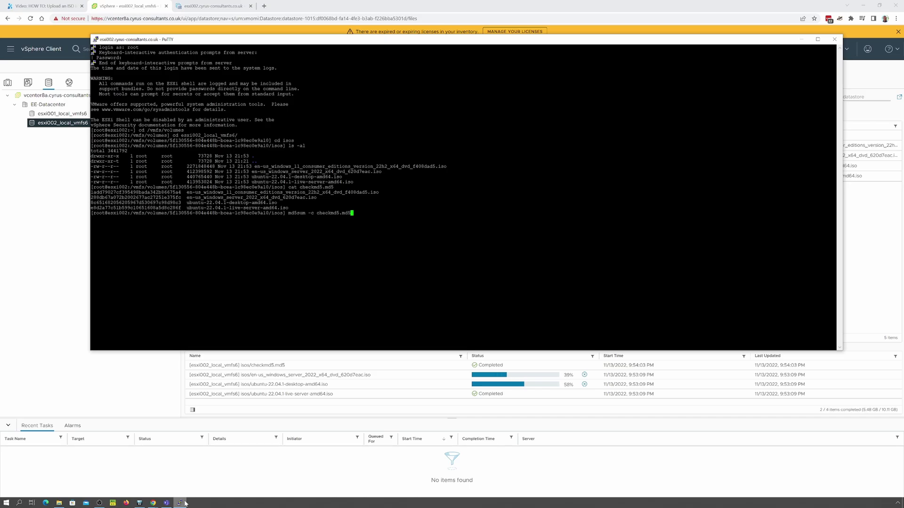
left_click(180, 504)
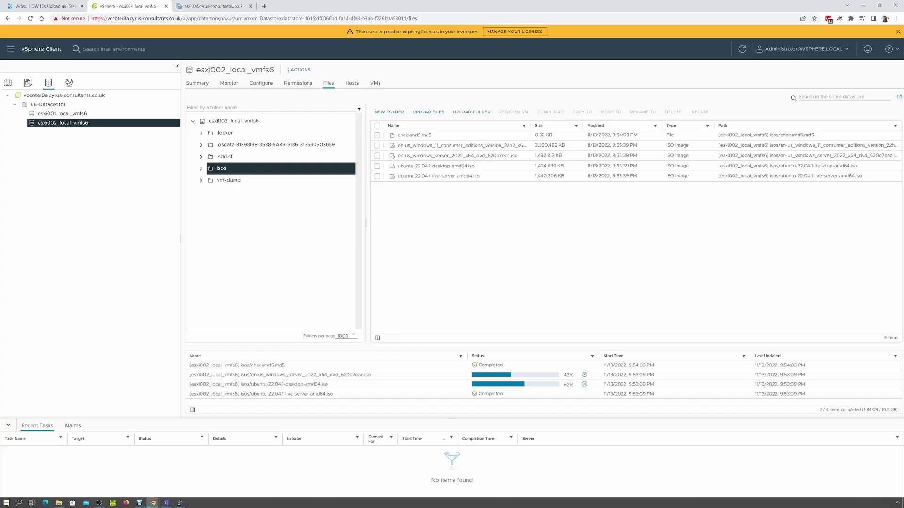
left_click(180, 503)
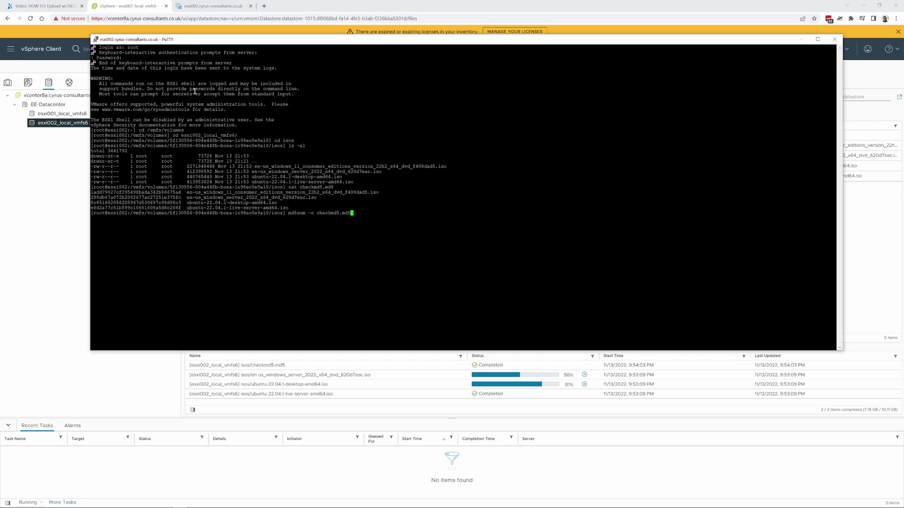
left_click(179, 503)
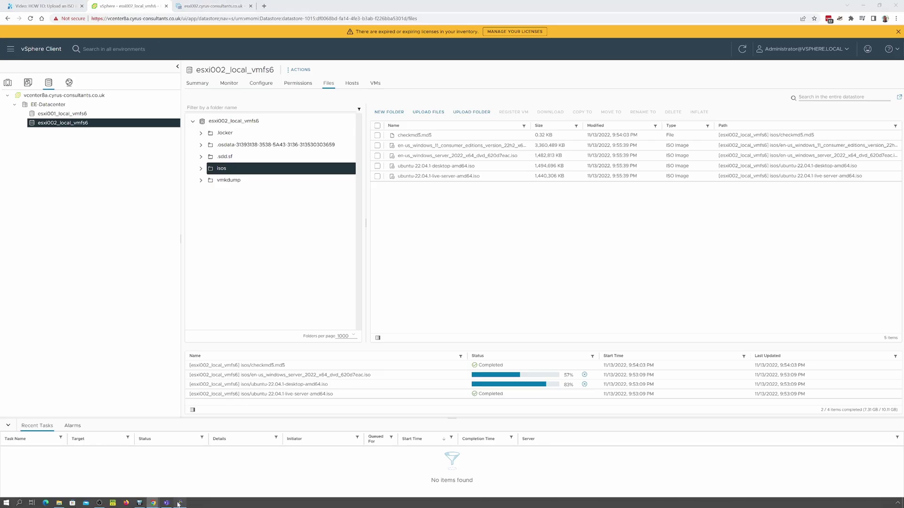
- Return to the PuTTY session and run md5sum -c checkmd5.md5 in the isos directory to verify the ISO images
left_click(180, 504)
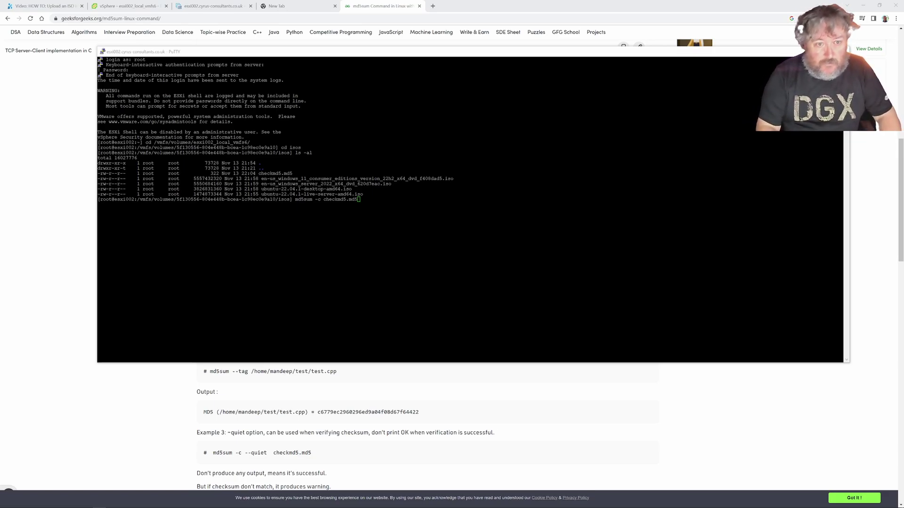
left_click(429, 210)
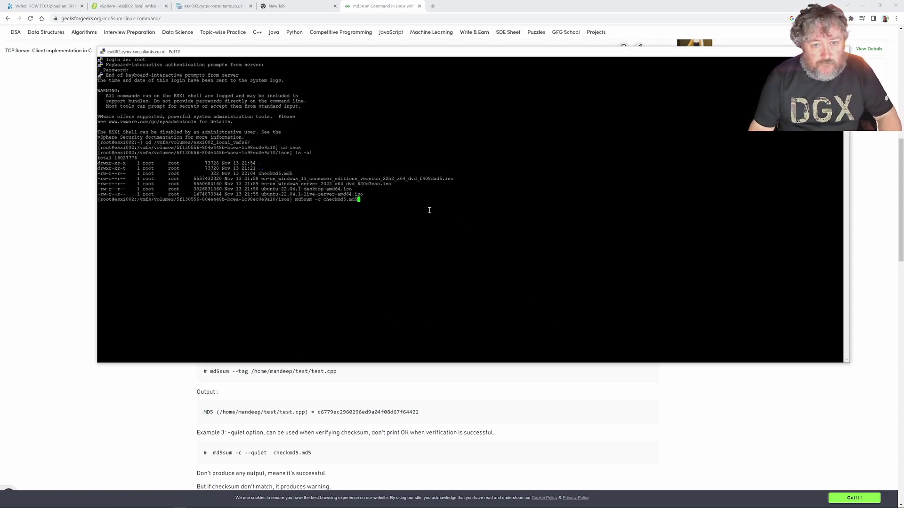
key("Return")
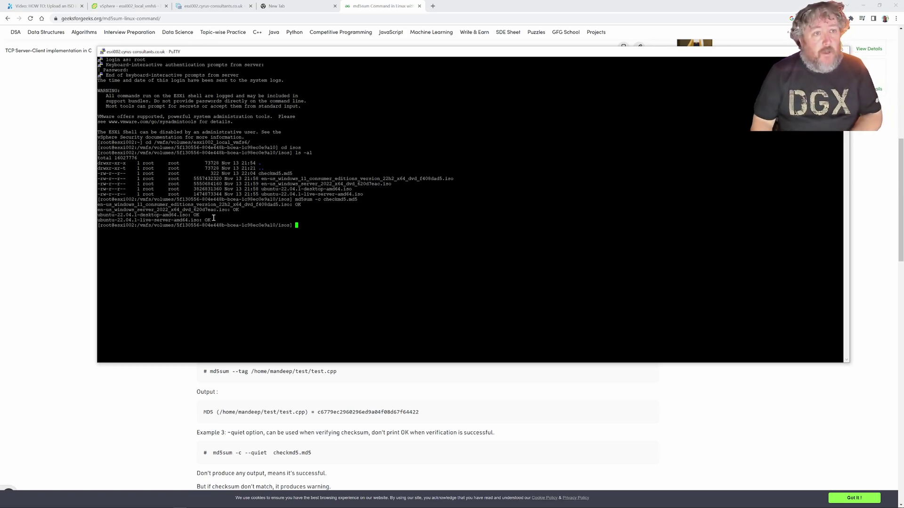
- View the Experts Exchange video page on uploading an ISO to an ESXi 7.0 datastore, and return to the PuTTY session
left_click(55, 8)
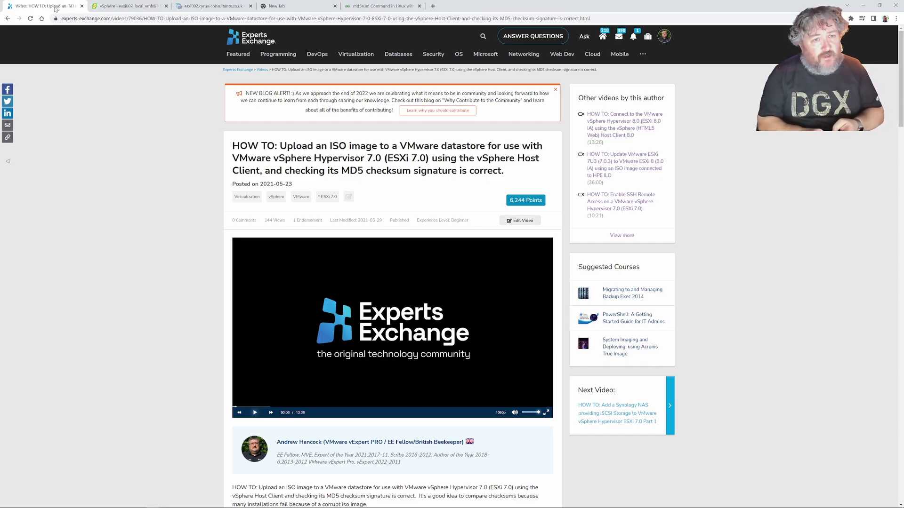
mouse_move(221, 507)
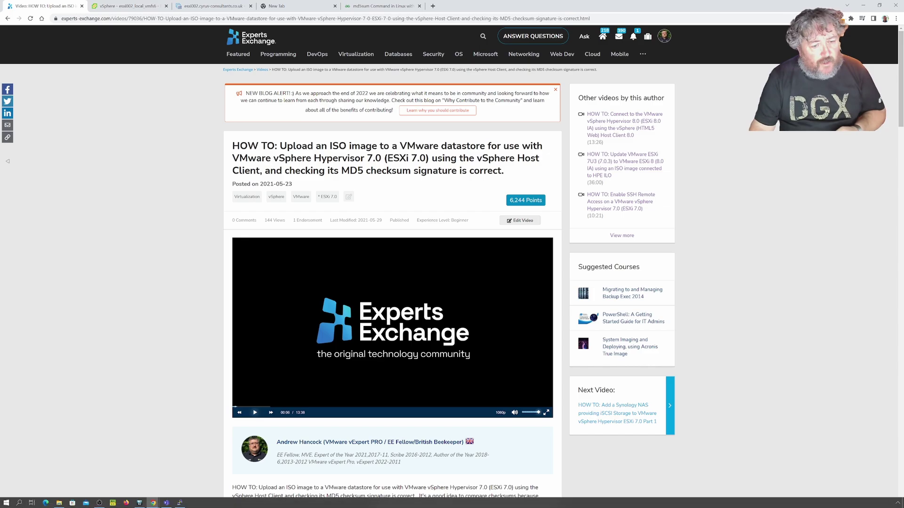
left_click(181, 503)
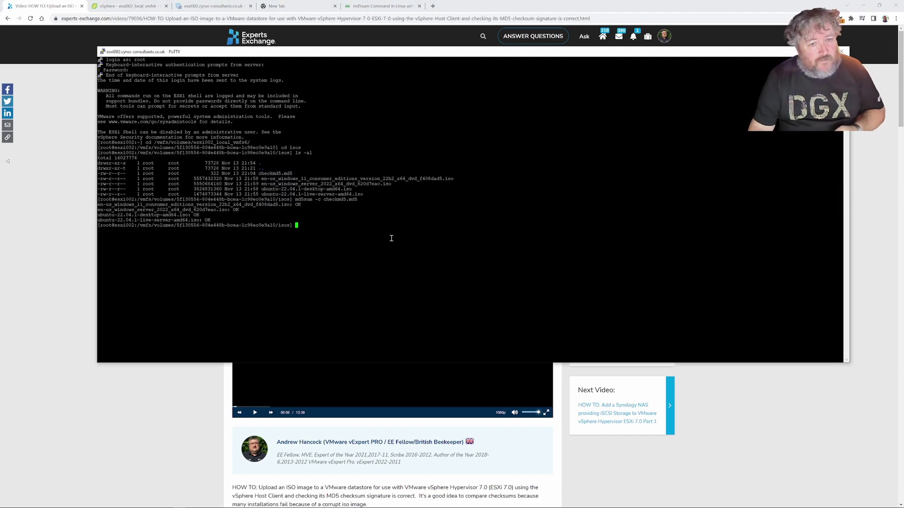